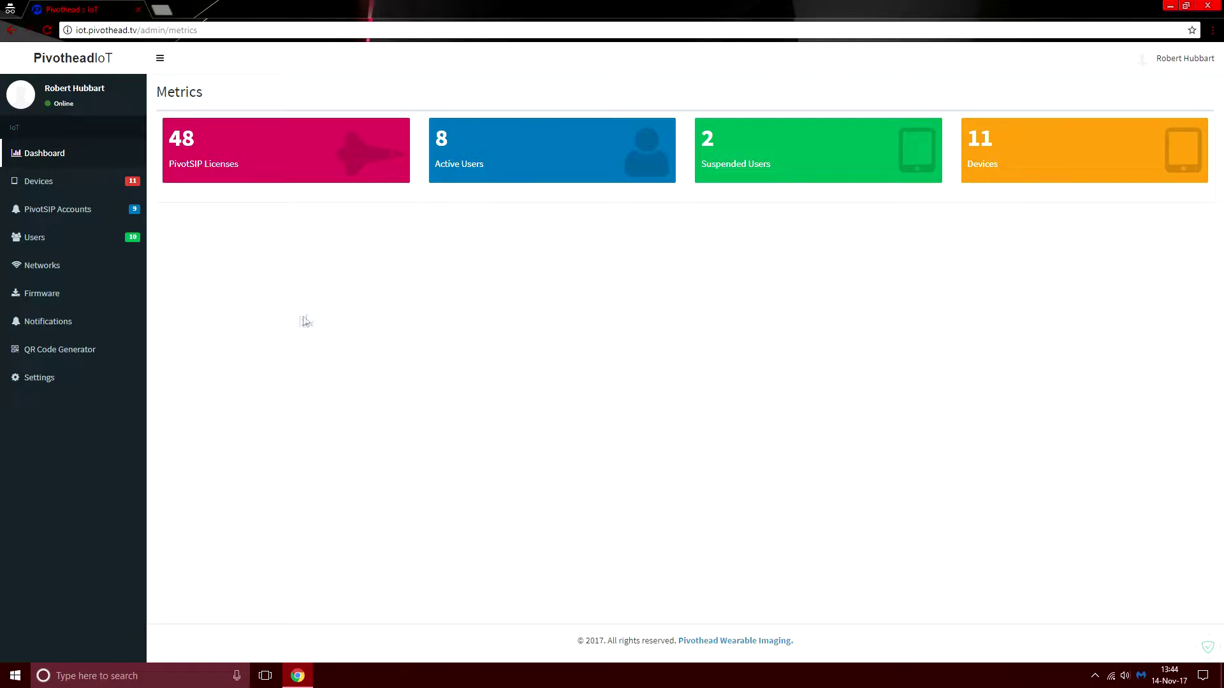
# - Open the Company Devices page from the Devices entry in the sidebar
pyautogui.click(30, 183)
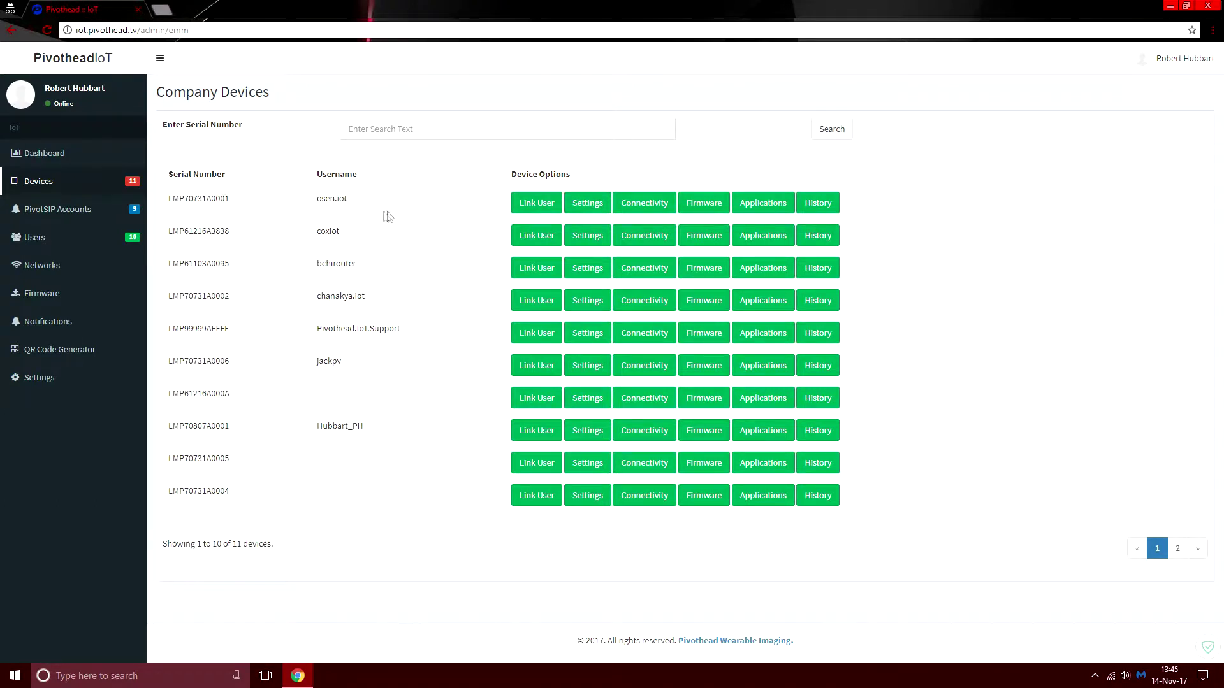
# - Open device LMP70731A0001's status details and highlight its firmware version
pyautogui.click(585, 204)
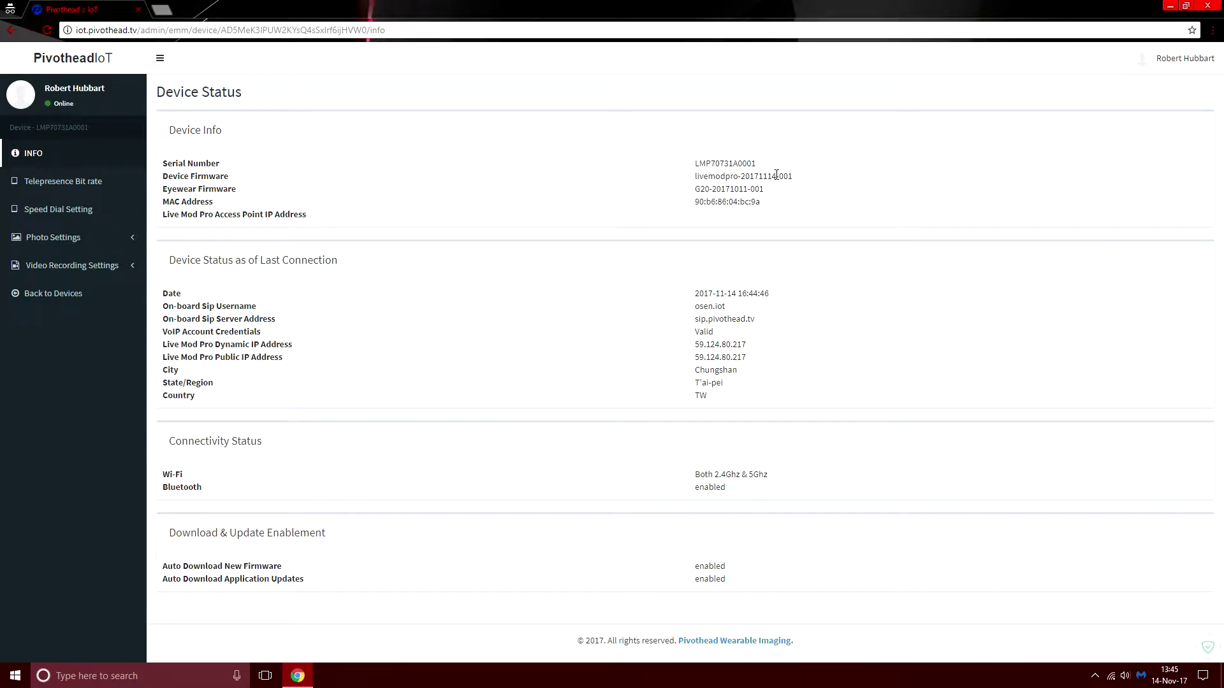
pyautogui.moveTo(761, 176); pyautogui.dragTo(773, 176)
pyautogui.click(779, 189)
pyautogui.moveTo(761, 176); pyautogui.dragTo(774, 176)
pyautogui.click(772, 186)
# - Highlight the VoIP credentials status 'Valid' and the device's city, region and country
pyautogui.moveTo(699, 334); pyautogui.dragTo(714, 332)
pyautogui.click(730, 334)
pyautogui.moveTo(697, 369); pyautogui.dragTo(737, 401)
pyautogui.click(737, 398)
# - Go back to the company devices list, then open the Users account list
pyautogui.click(56, 295)
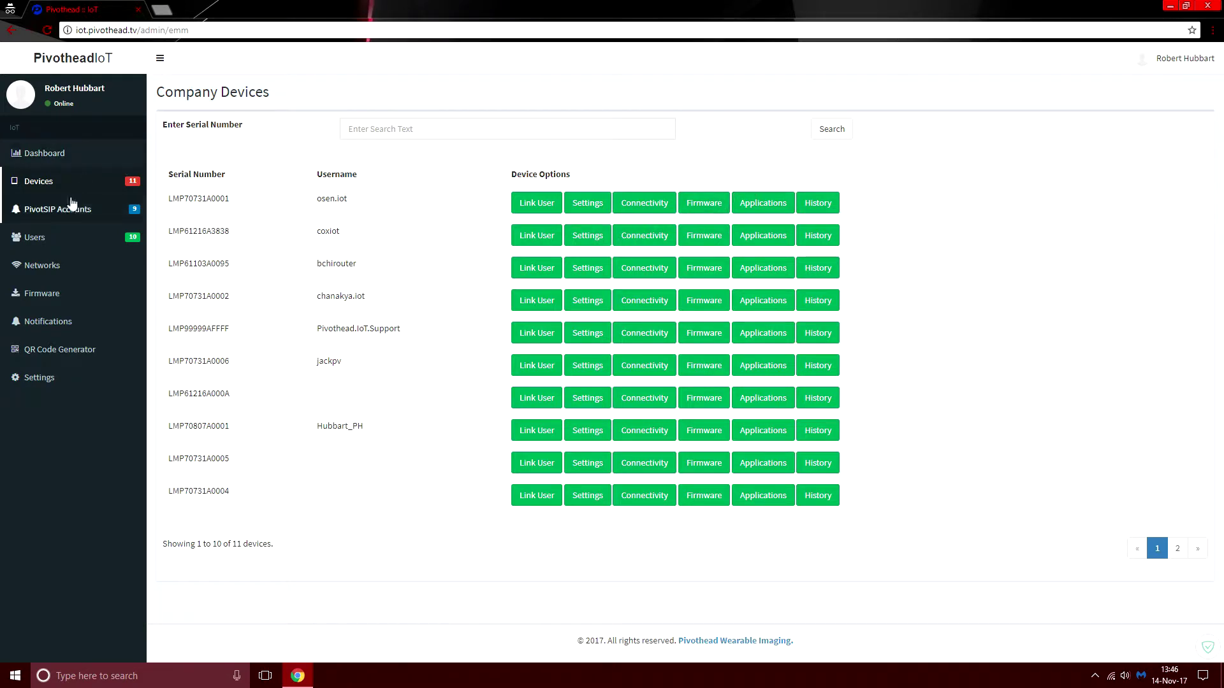
pyautogui.click(34, 240)
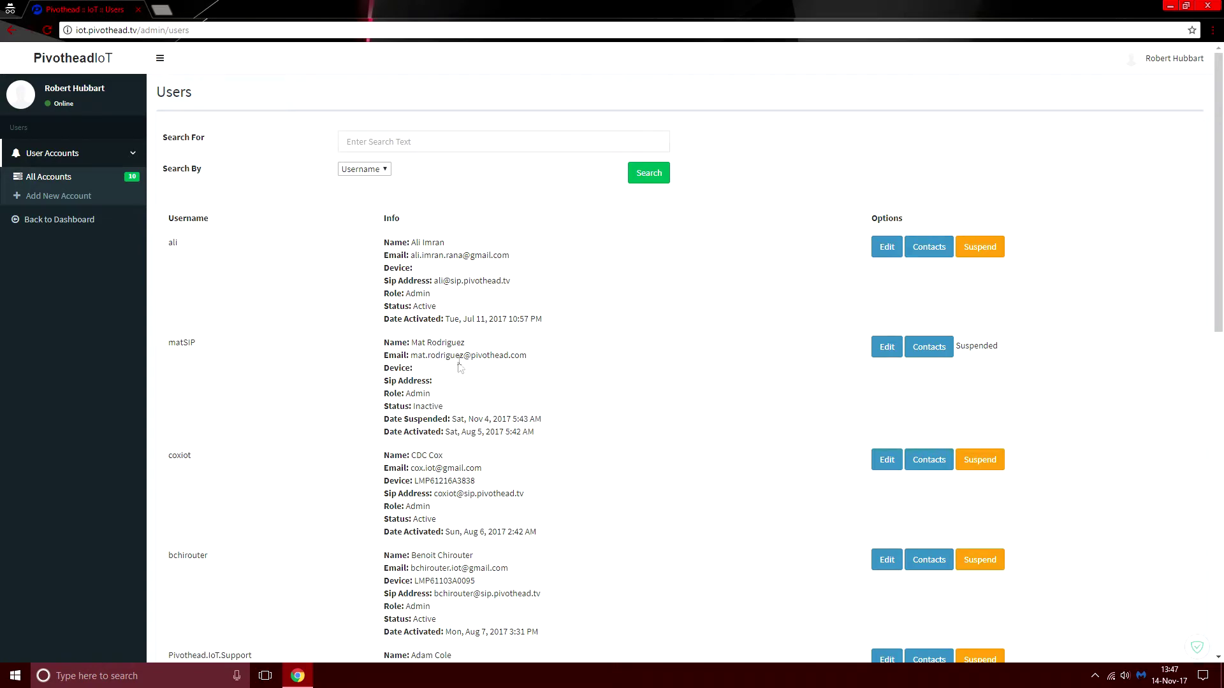
pyautogui.scroll(-4, 478, 389)
pyautogui.scroll(4, 503, 446)
pyautogui.click(63, 202)
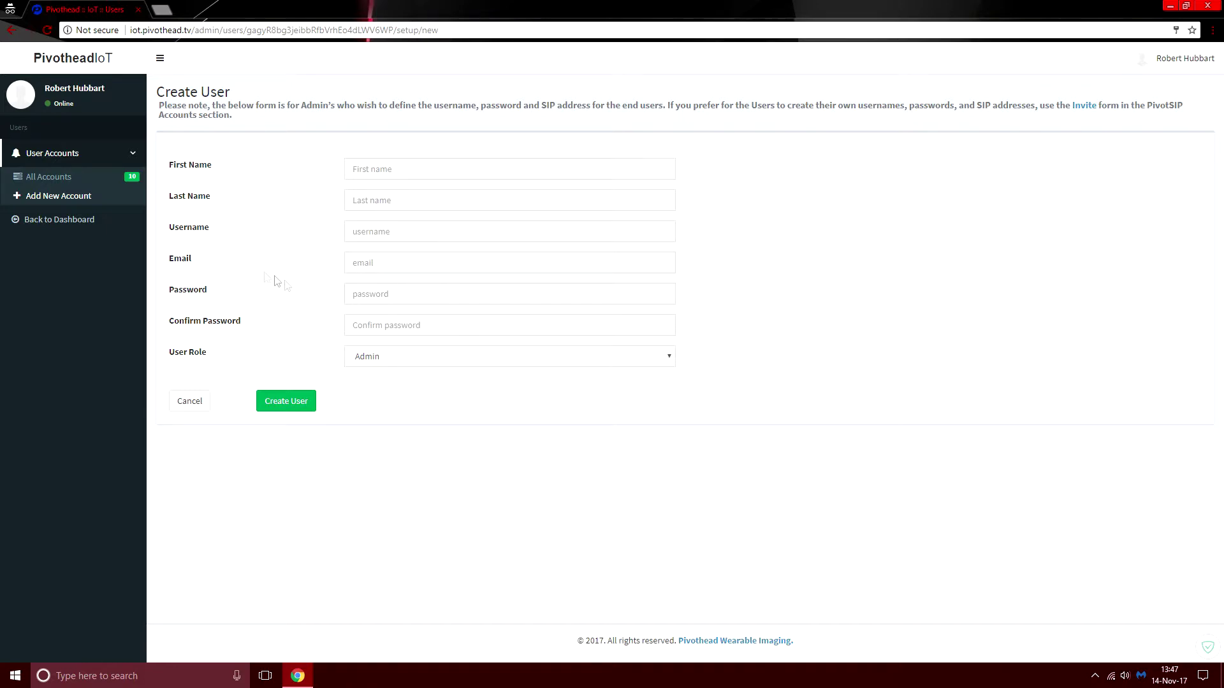
pyautogui.click(71, 223)
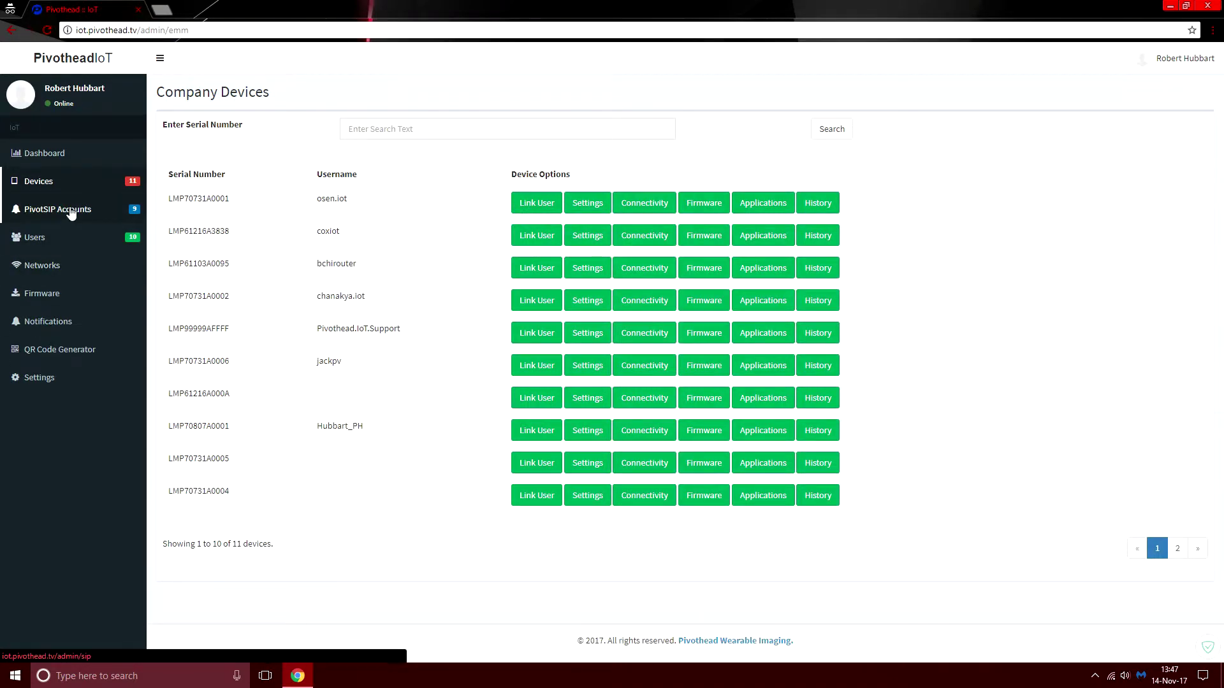
# - Open PivotSIP Accounts > Invites > Invite and review the name field and User Role list, keeping Admin
pyautogui.click(71, 212)
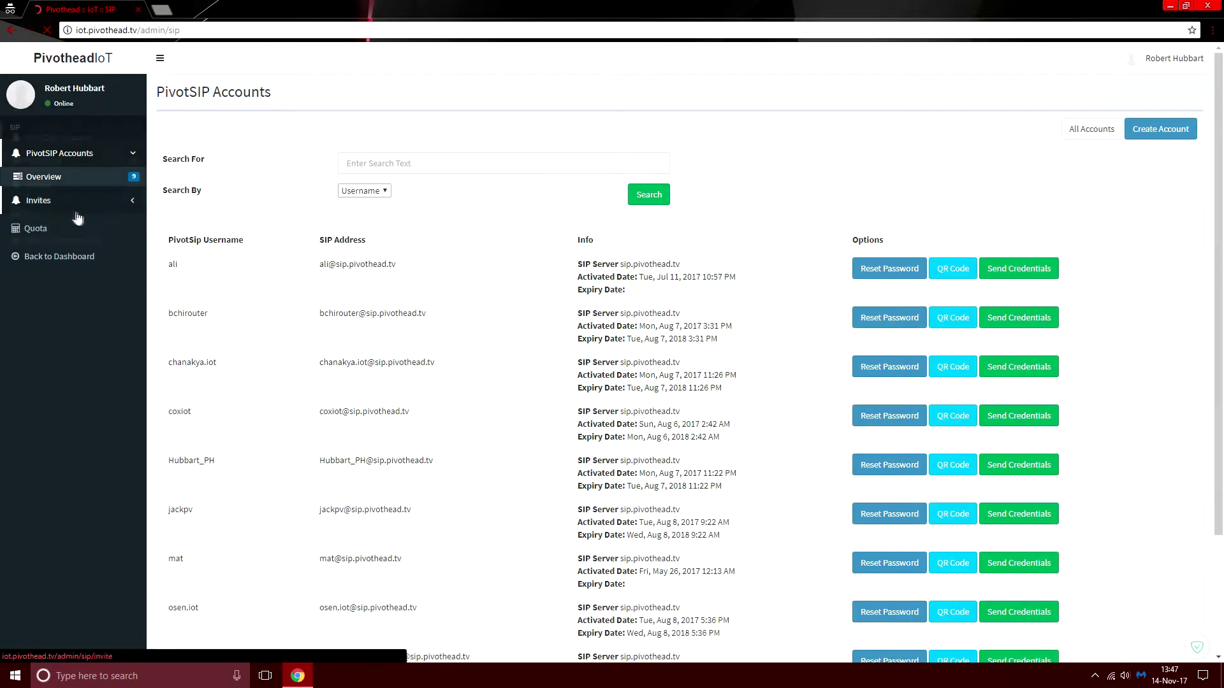
pyautogui.click(35, 202)
pyautogui.click(42, 230)
pyautogui.click(251, 166)
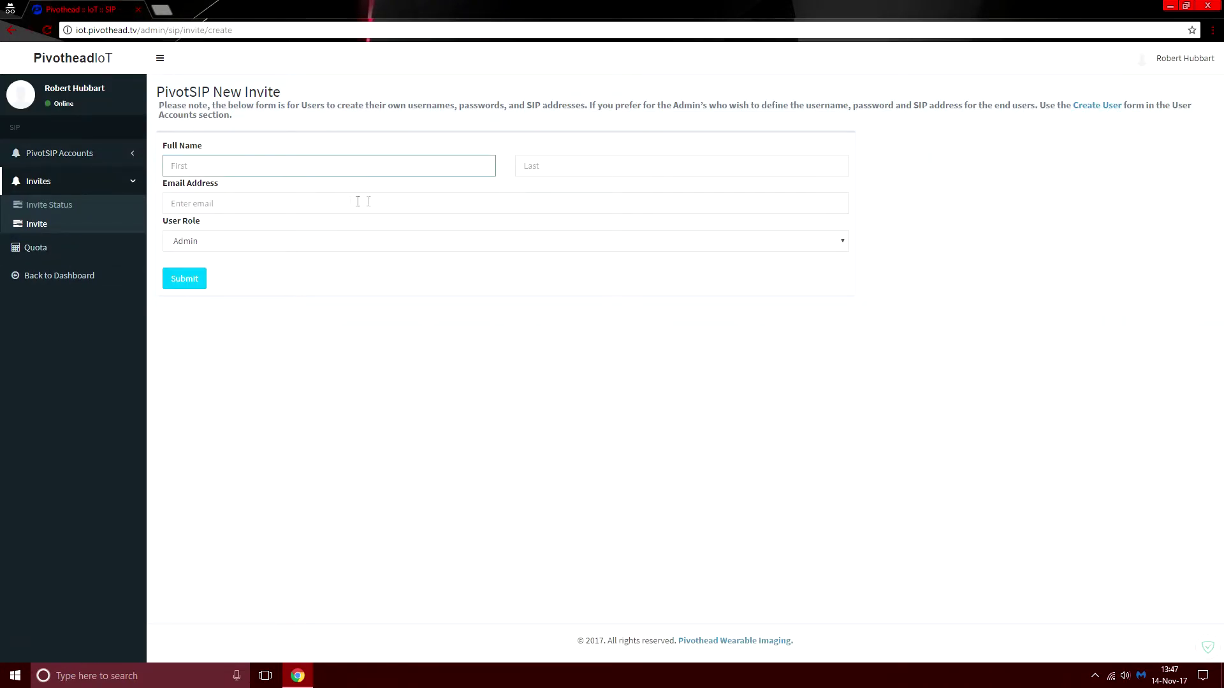
pyautogui.click(841, 243)
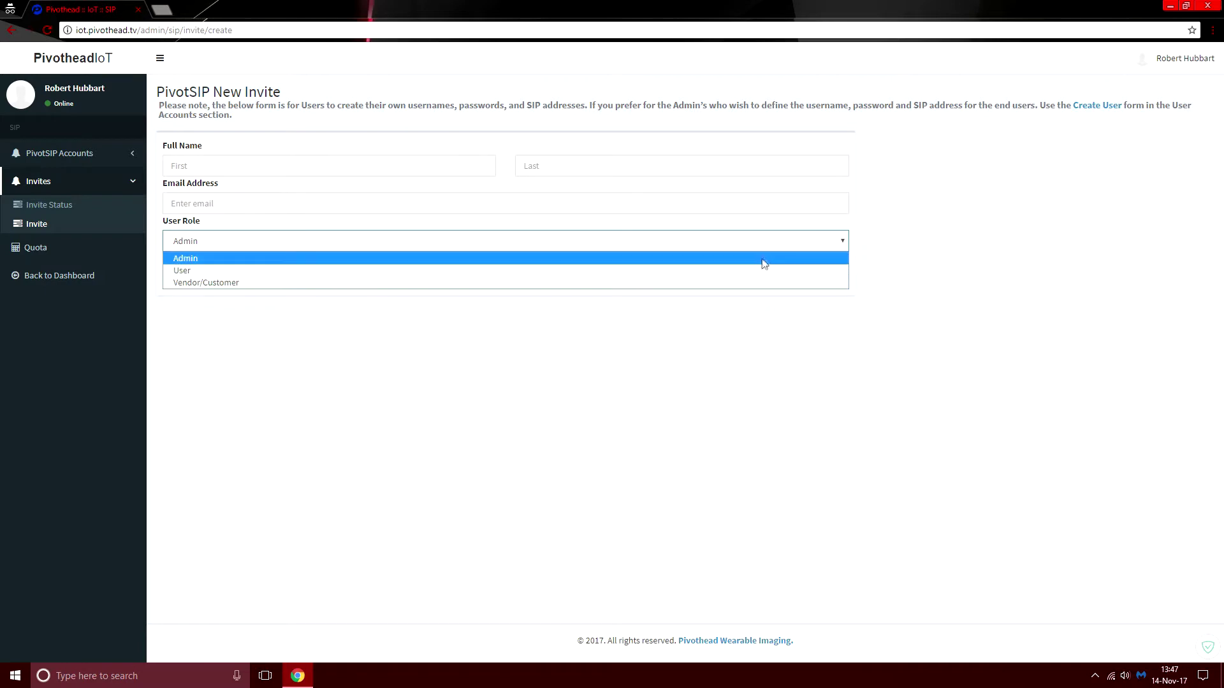
pyautogui.click(714, 325)
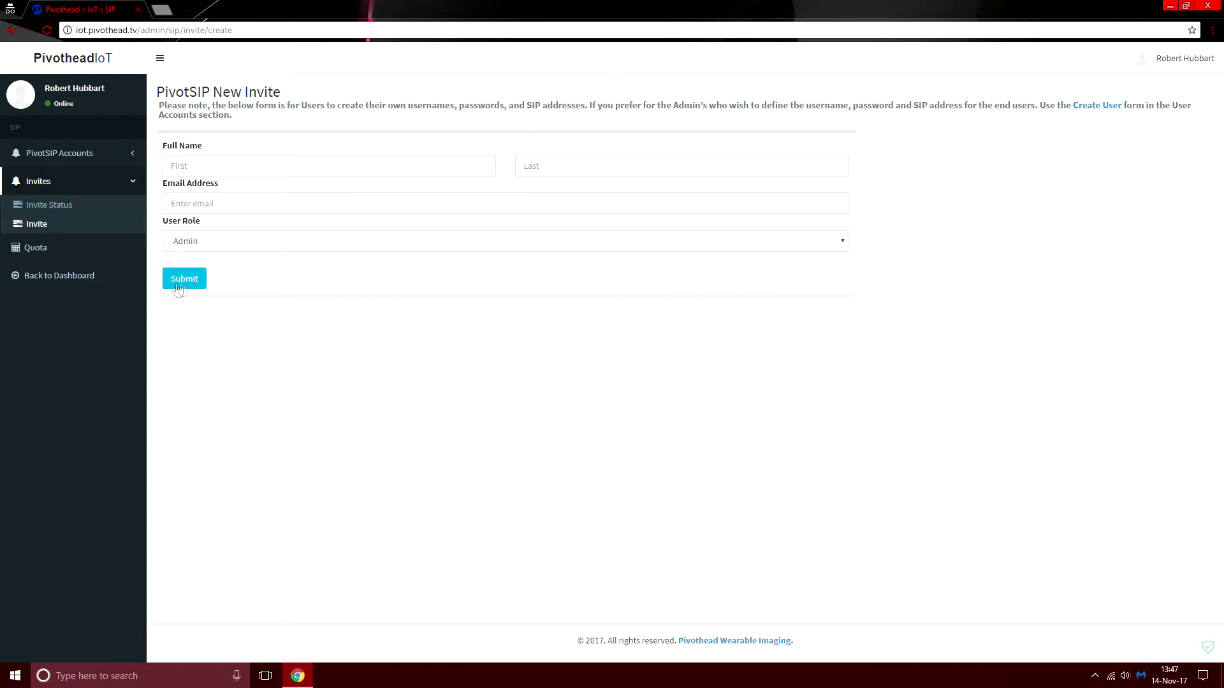
# - From the dashboard, generate a Wi-Fi QR code with SSID 'df' and a password
pyautogui.click(62, 278)
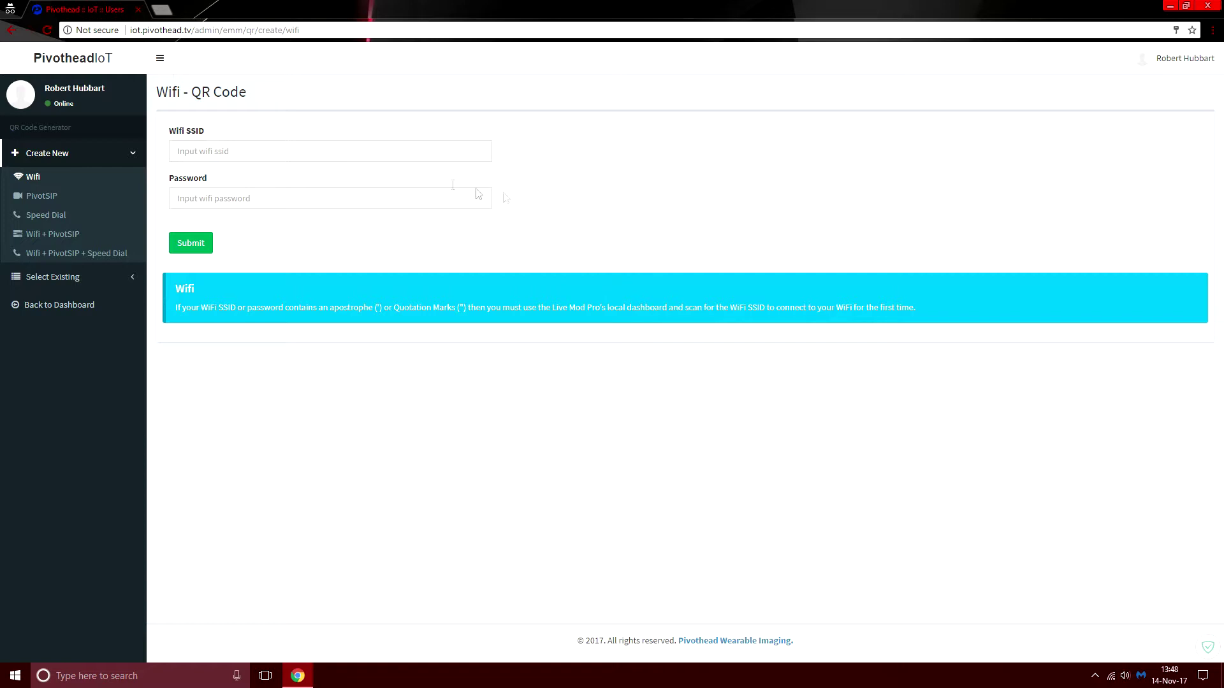
pyautogui.click(273, 156)
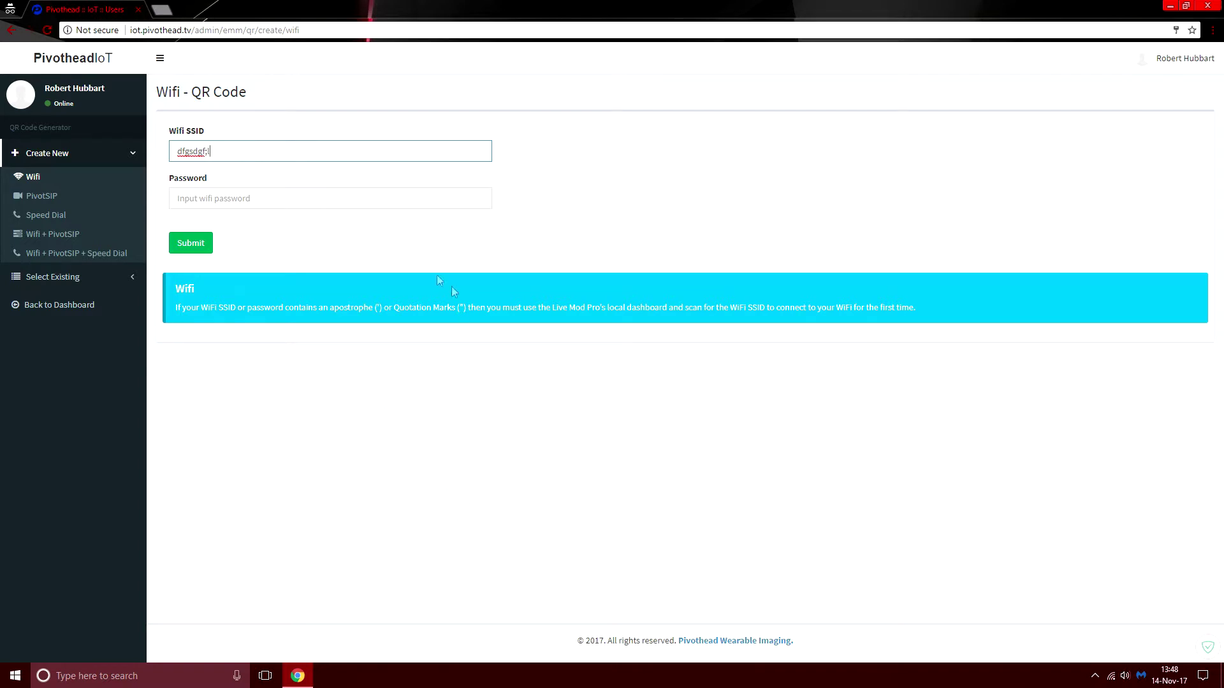
pyautogui.click(385, 203)
pyautogui.click(448, 229)
pyautogui.click(199, 243)
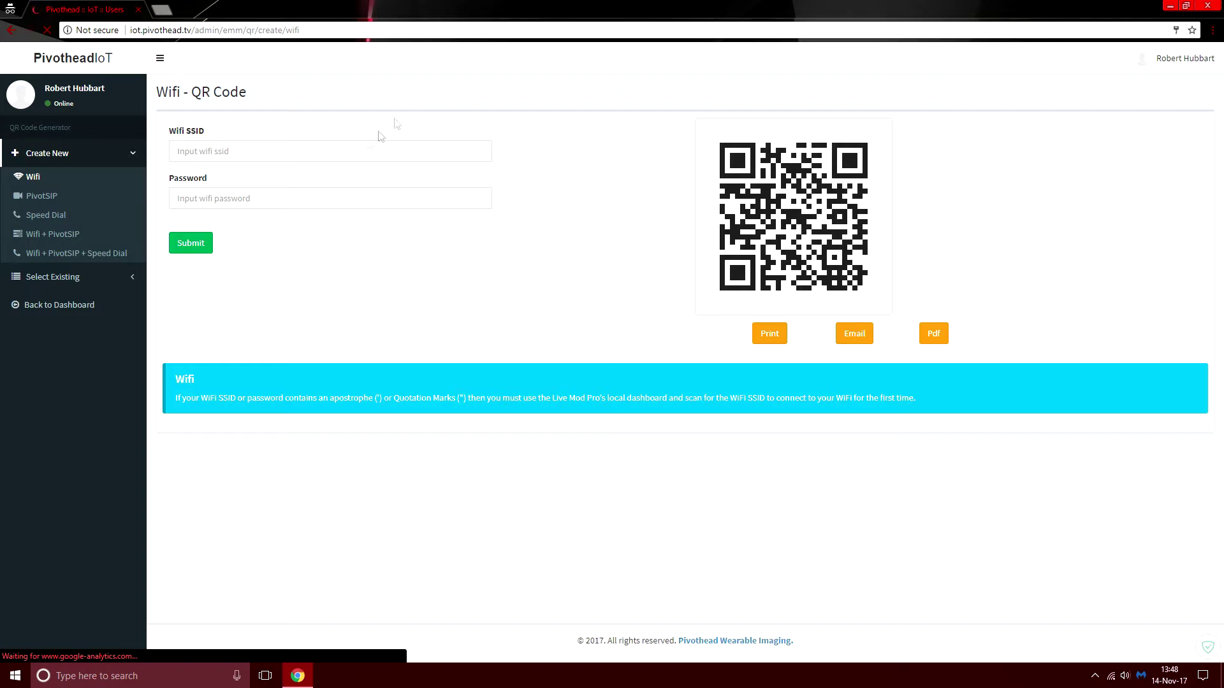
# - Generate a PivotSIP QR code for username 'dfd' with a password, then open the Wifi + PivotSIP form
pyautogui.click(26, 198)
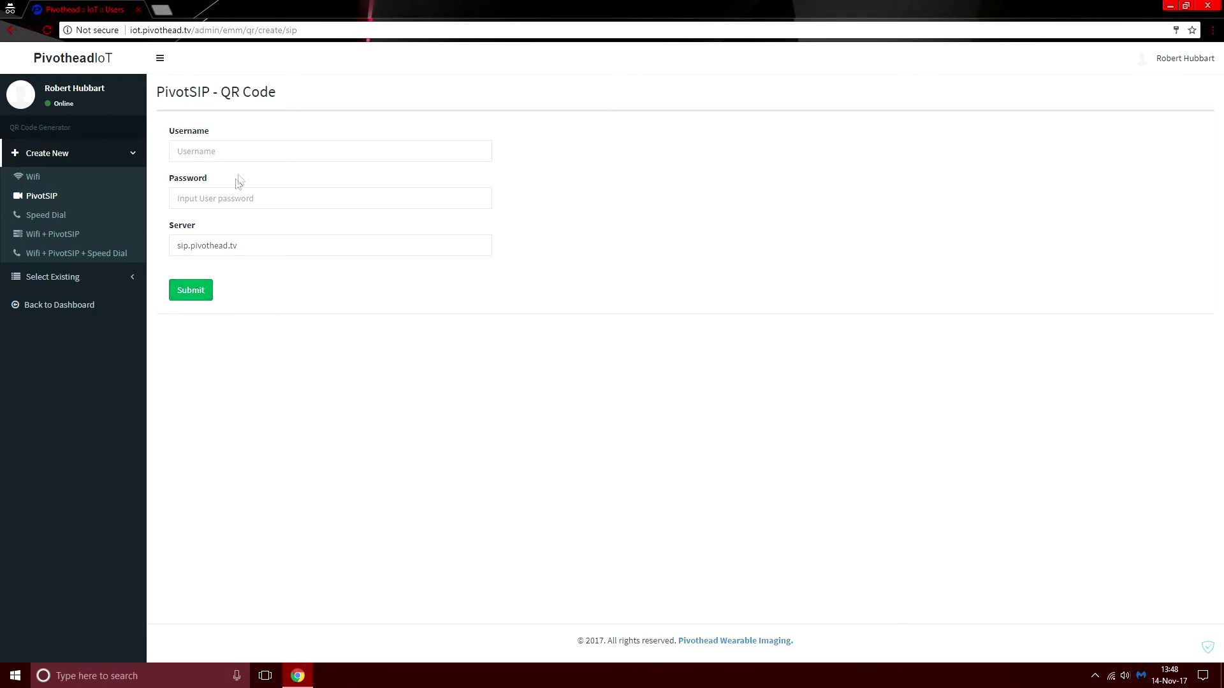
pyautogui.click(244, 153)
pyautogui.write('dfd')
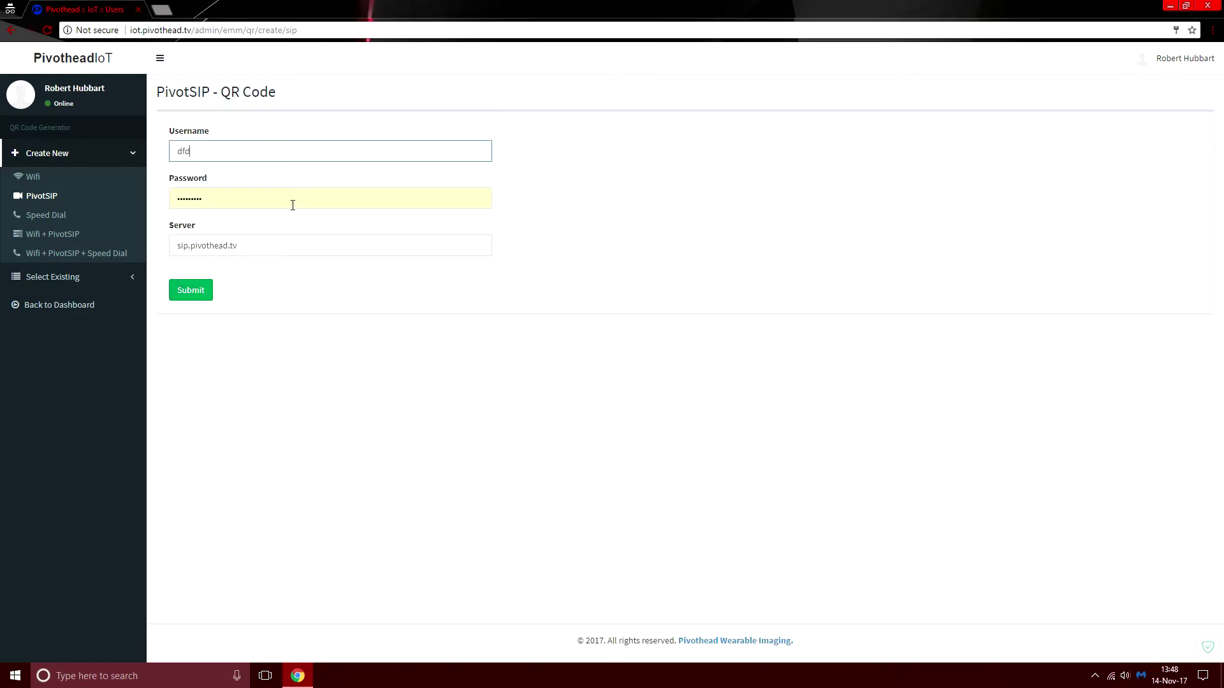
pyautogui.click(193, 291)
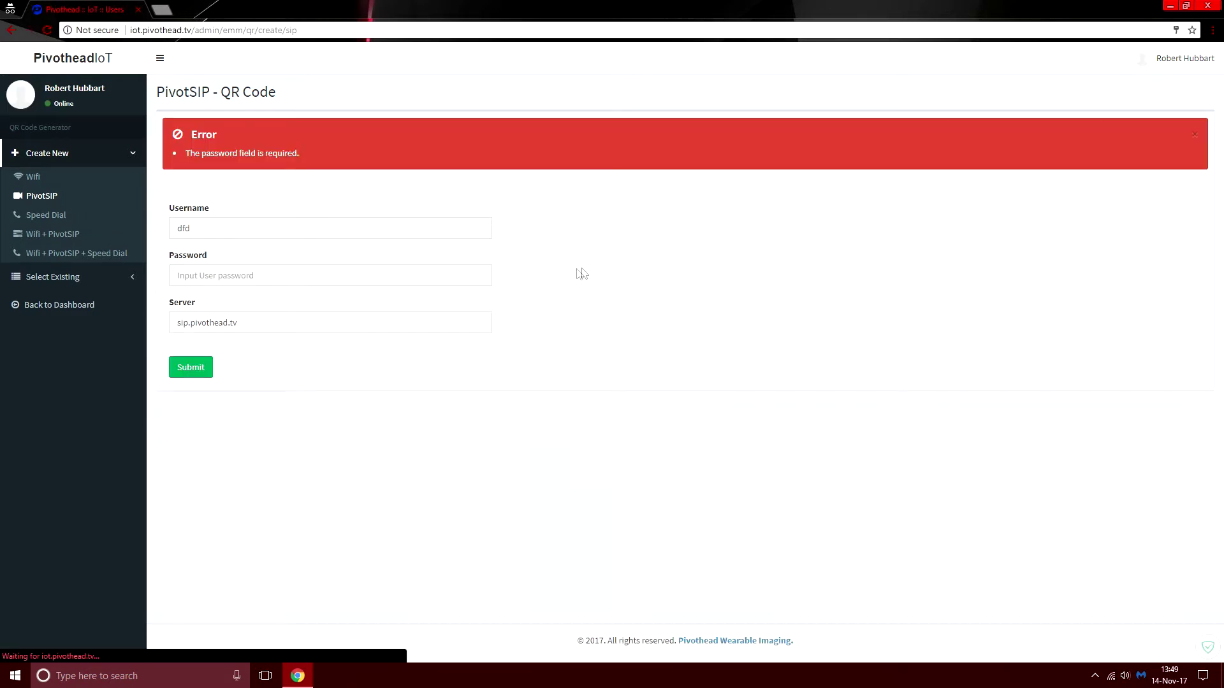
pyautogui.click(322, 276)
pyautogui.write('•••••••')
pyautogui.click(288, 392)
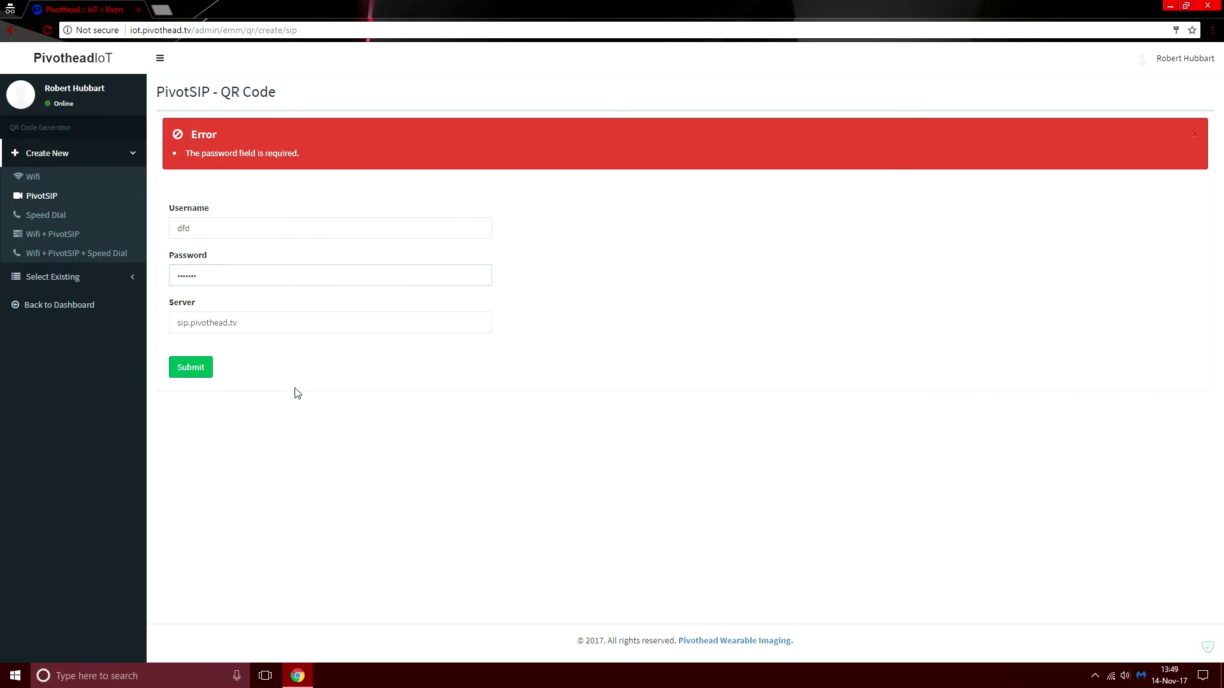
pyautogui.click(197, 368)
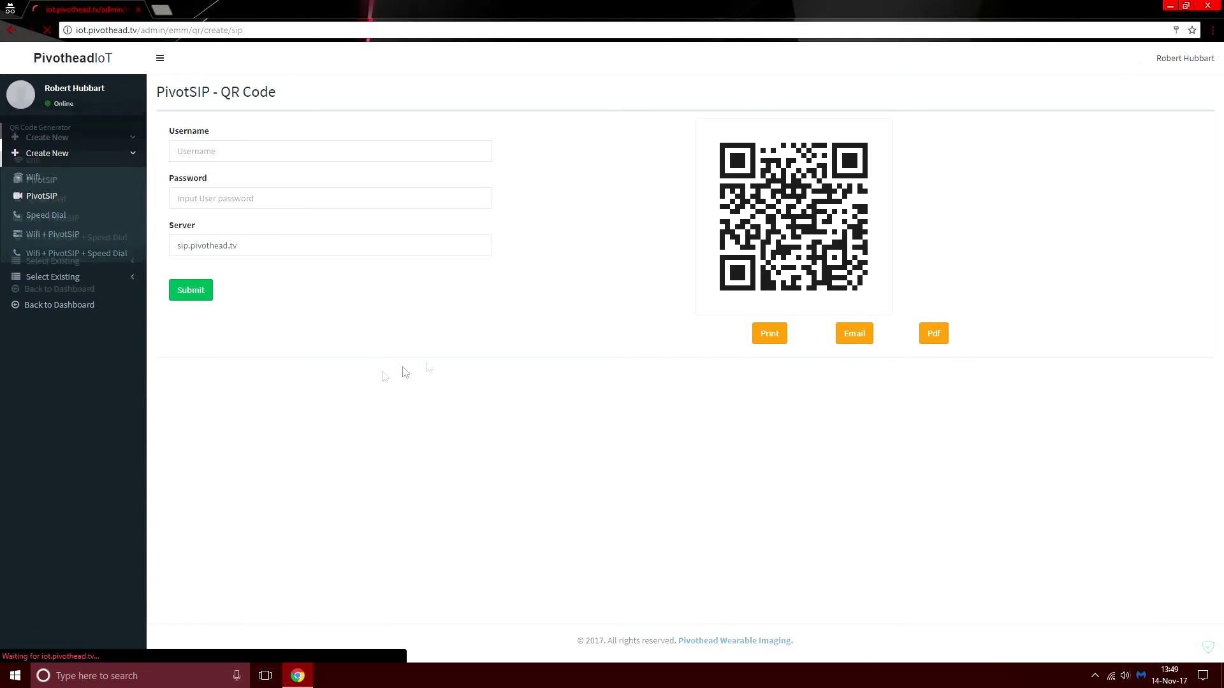
pyautogui.click(56, 236)
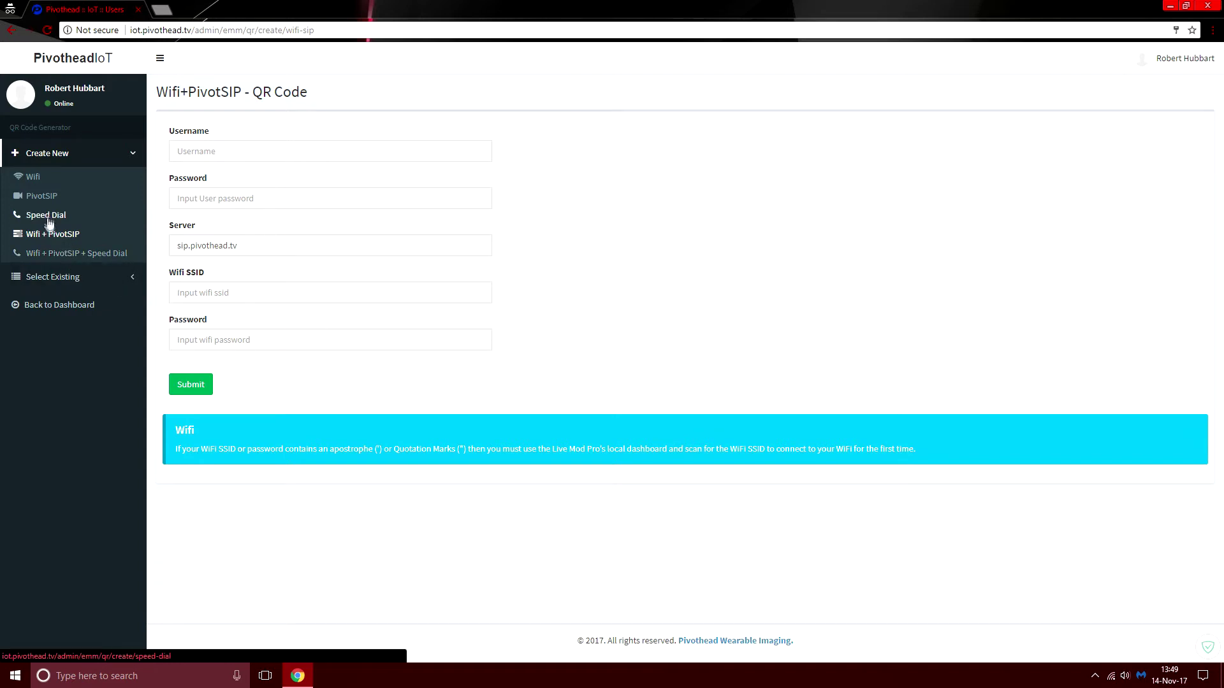
# - Open the Wifi + PivotSIP + Speed Dial QR form and expand Select Existing
pyautogui.click(64, 255)
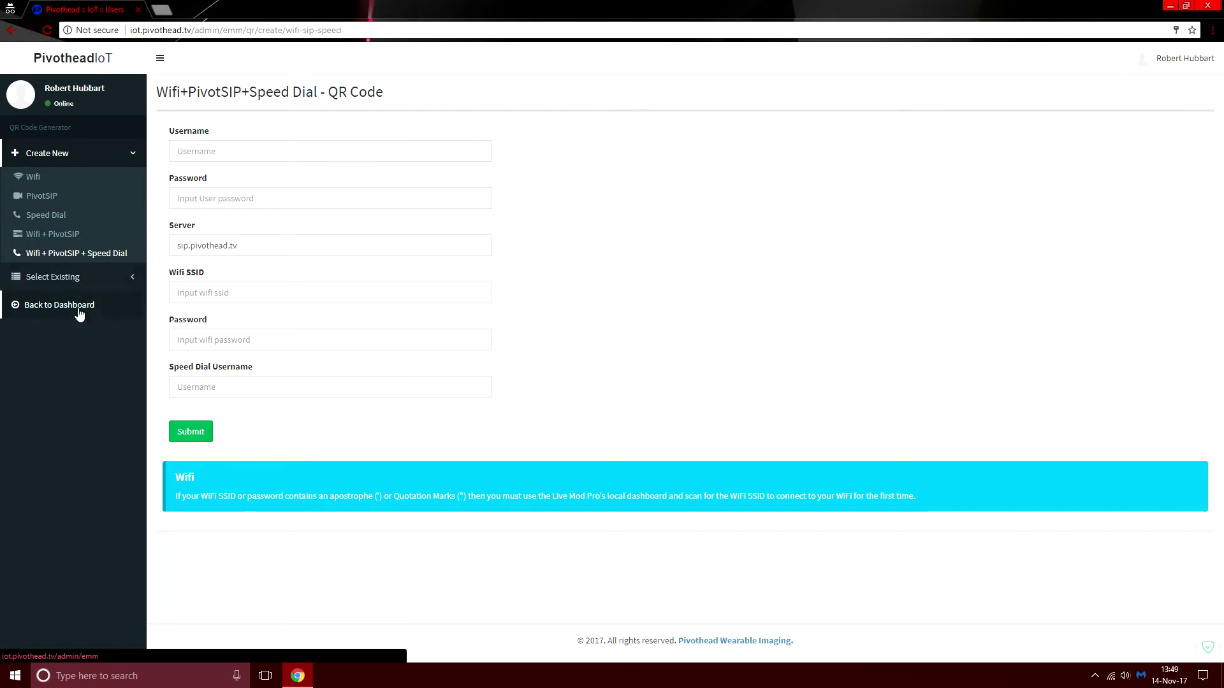
pyautogui.click(54, 278)
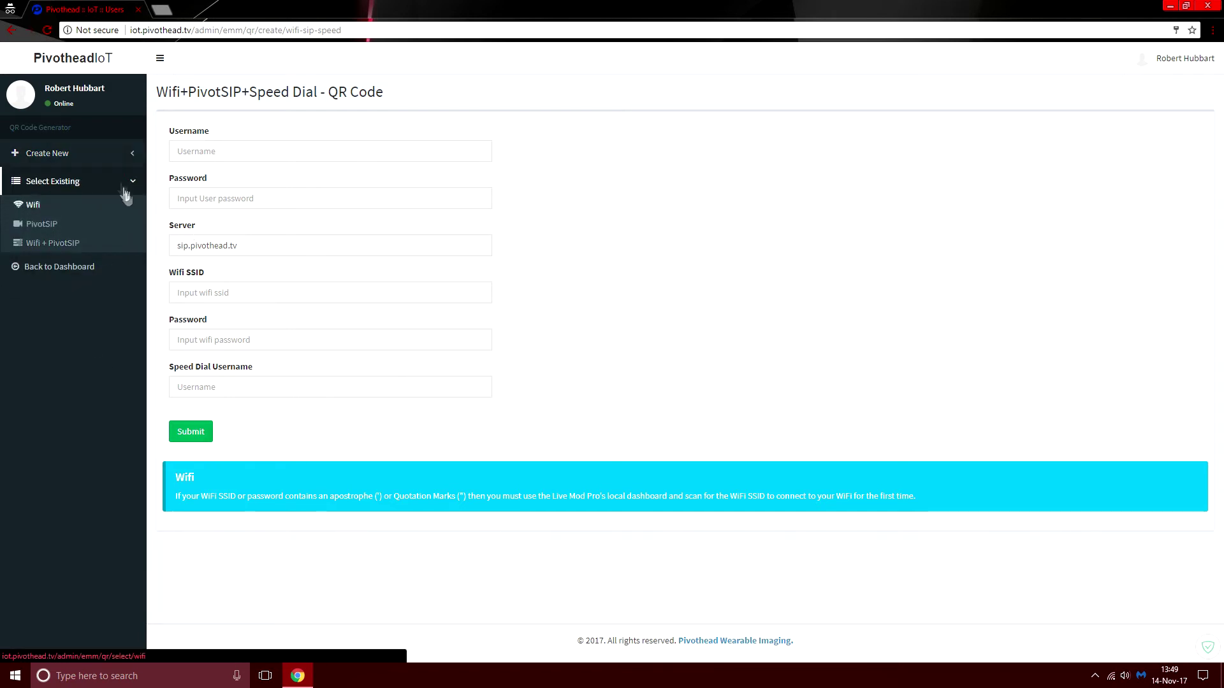
# - Generate a QR code for the existing Wi-Fi network ali_test
pyautogui.click(32, 206)
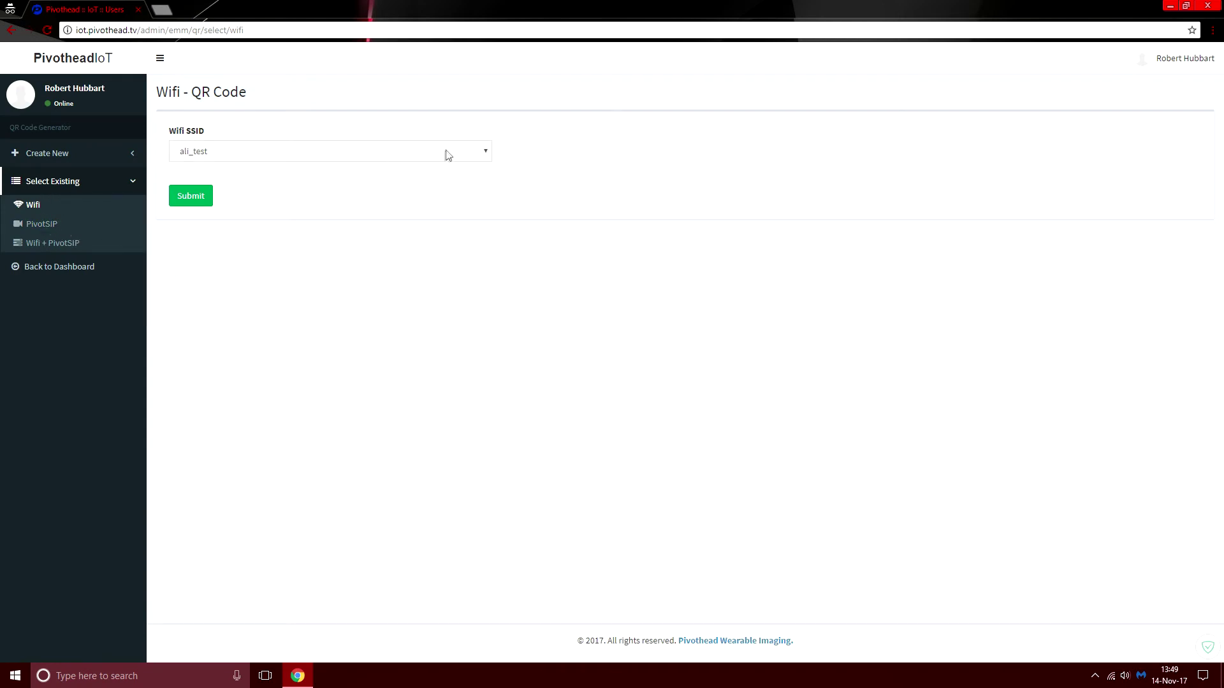
pyautogui.click(485, 157)
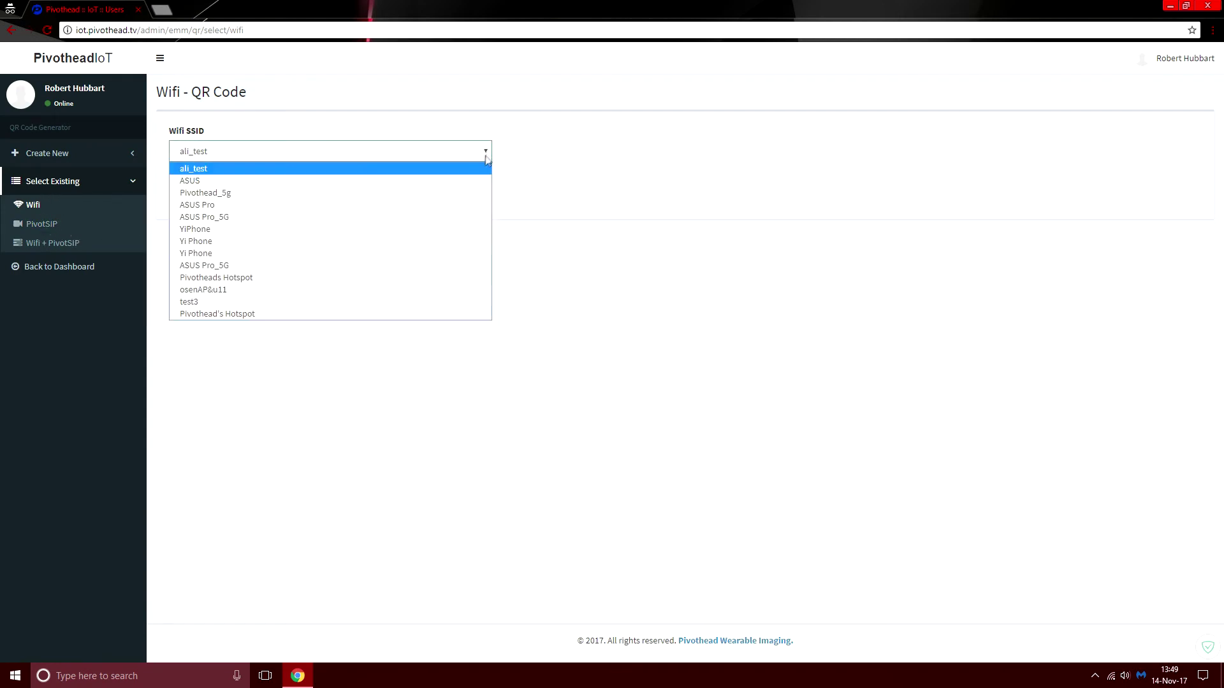
pyautogui.click(554, 191)
pyautogui.click(194, 199)
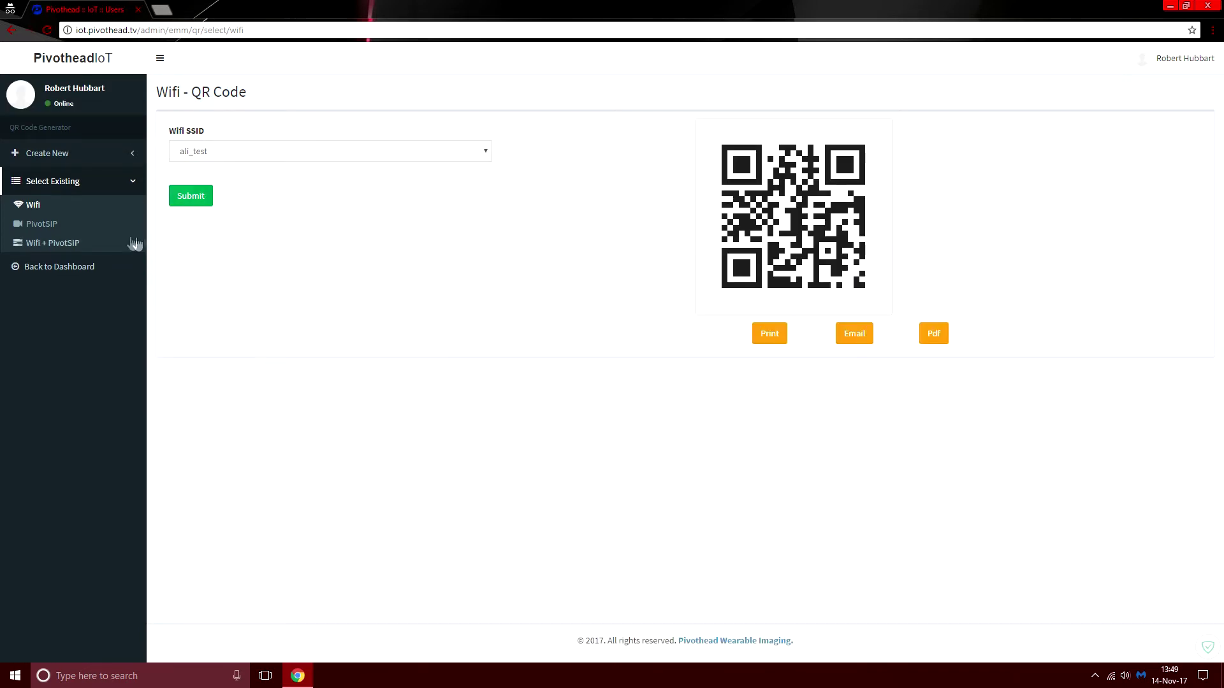
# - Generate a QR code for a different existing PivotSIP username
pyautogui.click(46, 226)
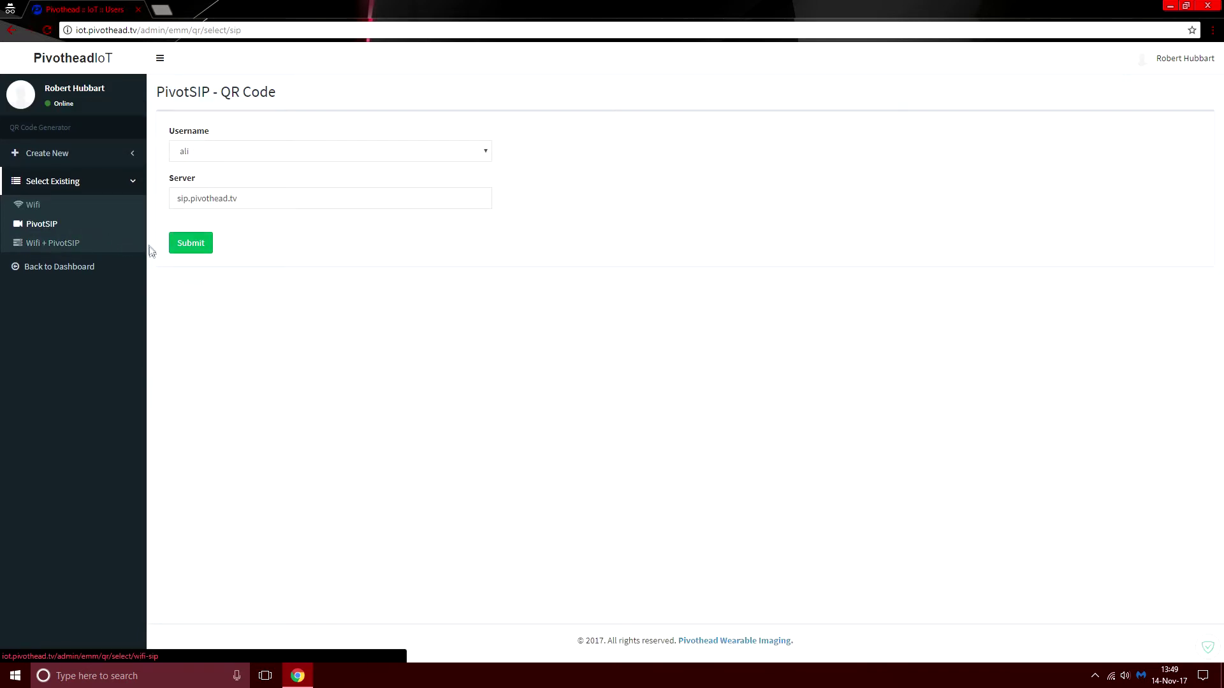
pyautogui.click(488, 156)
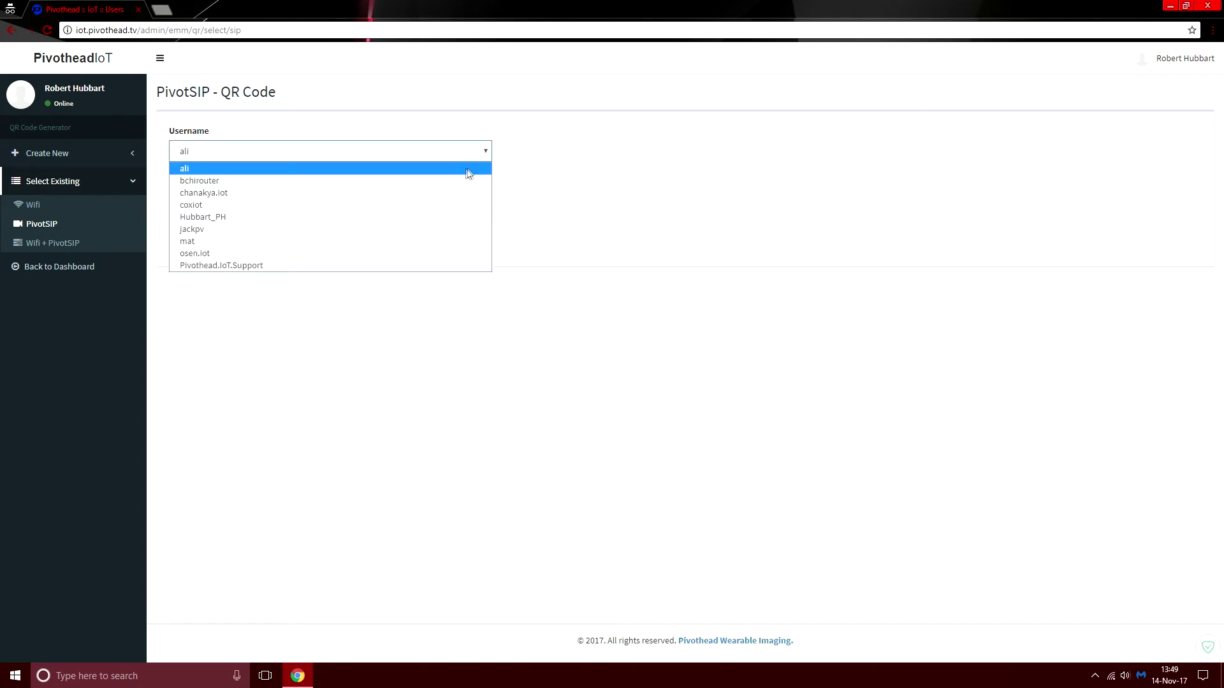
pyautogui.click(441, 227)
pyautogui.click(193, 243)
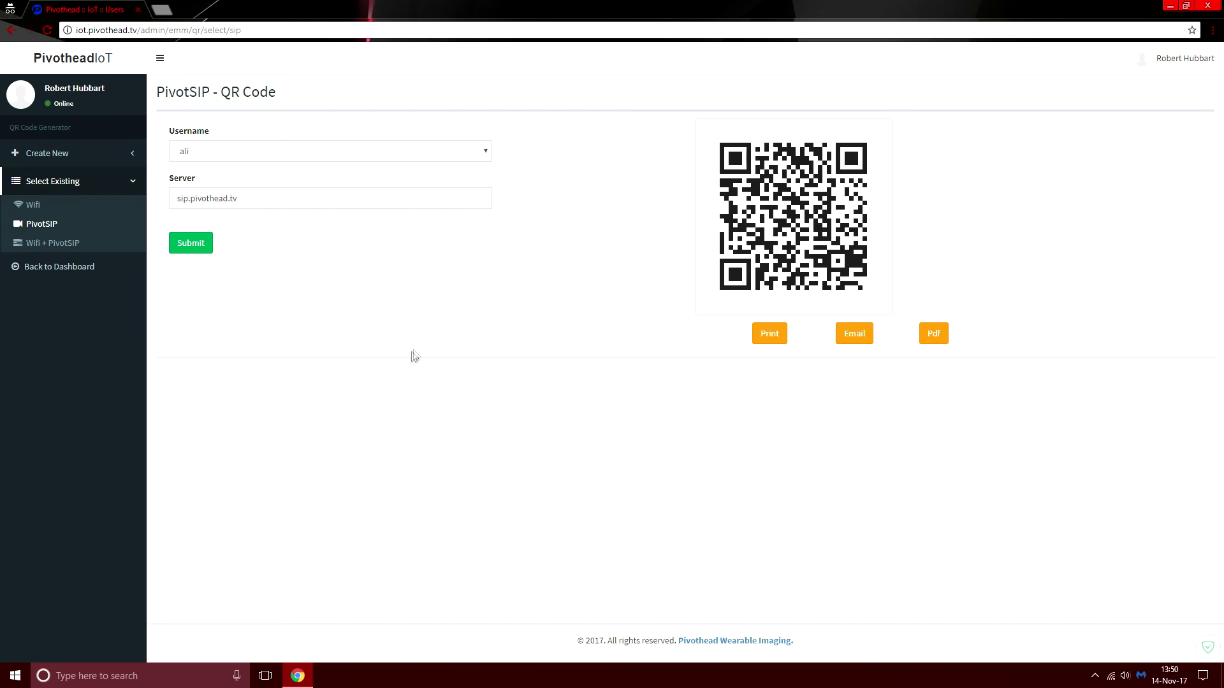
# - Use Back to Dashboard to return to the Company Devices list
pyautogui.click(77, 276)
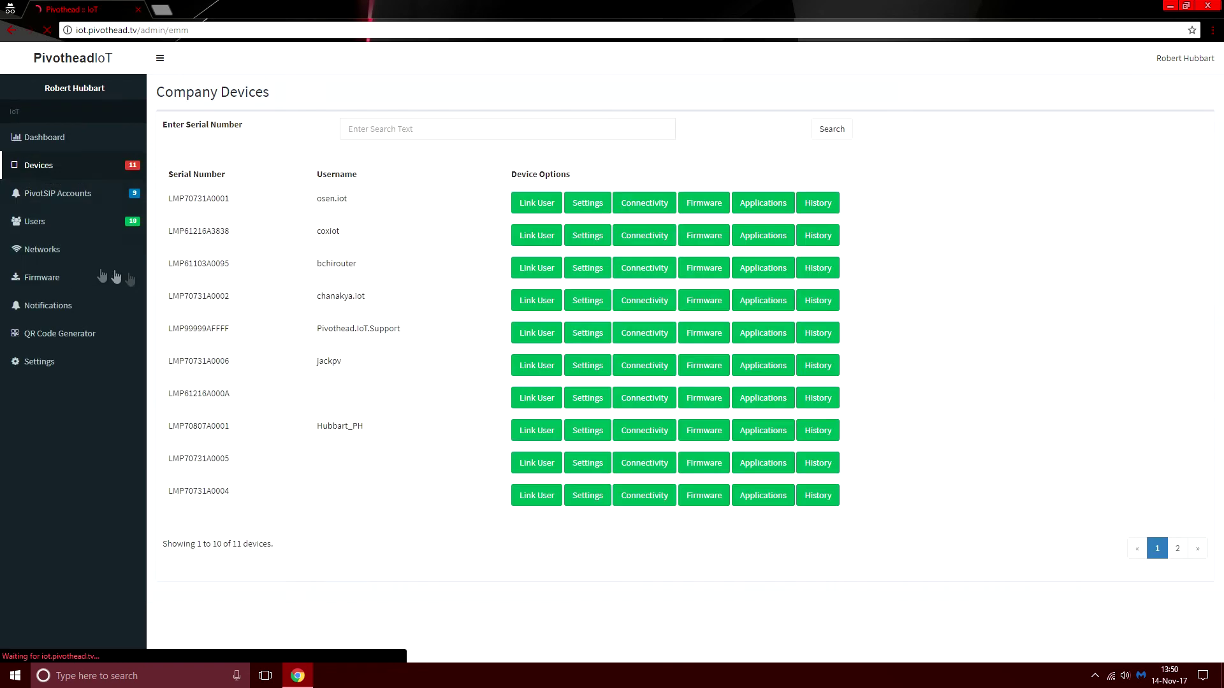